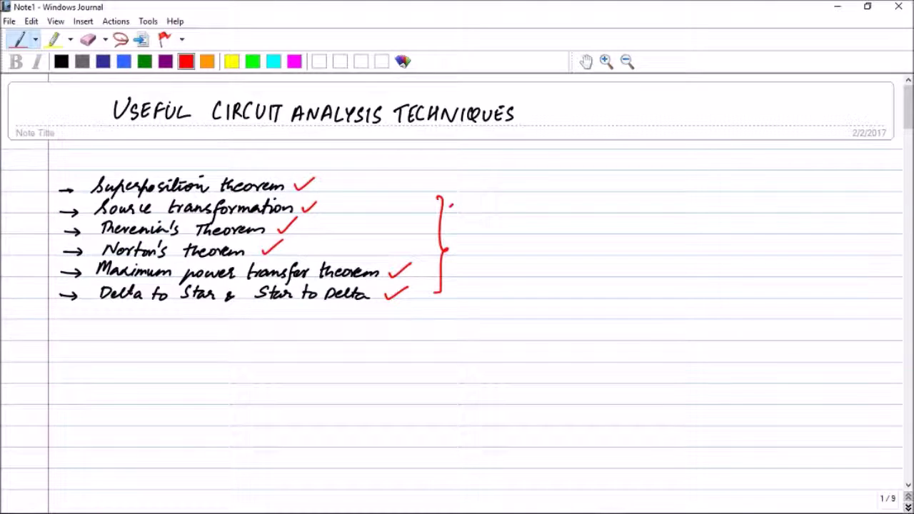
Handwrite the red two-line note 'do not use superposition theorem to directly find power' beside the brace
{"action": "mouse_move", "coordinate": [521, 192]}
{"action": "left_mouse_down"}
{"action": "mouse_move", "coordinate": [511, 207]}
{"action": "mouse_move", "coordinate": [522, 207]}
{"action": "left_mouse_up"}
{"action": "mouse_move", "coordinate": [530, 194]}
{"action": "left_mouse_down"}
{"action": "mouse_move", "coordinate": [560, 203]}
{"action": "mouse_move", "coordinate": [571, 196]}
{"action": "left_mouse_up"}
{"action": "mouse_move", "coordinate": [575, 180]}
{"action": "left_mouse_down"}
{"action": "mouse_move", "coordinate": [576, 203]}
{"action": "mouse_move", "coordinate": [584, 187]}
{"action": "left_mouse_up"}
{"action": "mouse_move", "coordinate": [587, 188]}
{"action": "left_mouse_down"}
{"action": "mouse_move", "coordinate": [647, 181]}
{"action": "mouse_move", "coordinate": [643, 203]}
{"action": "mouse_move", "coordinate": [667, 190]}
{"action": "mouse_move", "coordinate": [671, 205]}
{"action": "mouse_move", "coordinate": [682, 183]}
{"action": "mouse_move", "coordinate": [702, 182]}
{"action": "mouse_move", "coordinate": [699, 202]}
{"action": "mouse_move", "coordinate": [702, 183]}
{"action": "mouse_move", "coordinate": [747, 183]}
{"action": "left_mouse_up"}
{"action": "mouse_move", "coordinate": [801, 169]}
{"action": "left_mouse_down"}
{"action": "mouse_move", "coordinate": [792, 181]}
{"action": "mouse_move", "coordinate": [866, 169]}
{"action": "left_mouse_up"}
{"action": "left_click_drag", "start_coordinate": [542, 224], "coordinate": [537, 243]}
{"action": "left_click_drag", "start_coordinate": [533, 233], "coordinate": [554, 240]}
{"action": "mouse_move", "coordinate": [586, 230]}
{"action": "left_mouse_down"}
{"action": "mouse_move", "coordinate": [653, 217]}
{"action": "mouse_move", "coordinate": [701, 218]}
{"action": "mouse_move", "coordinate": [707, 234]}
{"action": "mouse_move", "coordinate": [717, 217]}
{"action": "mouse_move", "coordinate": [743, 207]}
{"action": "left_mouse_up"}
{"action": "left_click_drag", "start_coordinate": [762, 211], "coordinate": [760, 236]}
{"action": "left_click_drag", "start_coordinate": [761, 210], "coordinate": [781, 211]}
{"action": "left_click_drag", "start_coordinate": [783, 207], "coordinate": [819, 202]}
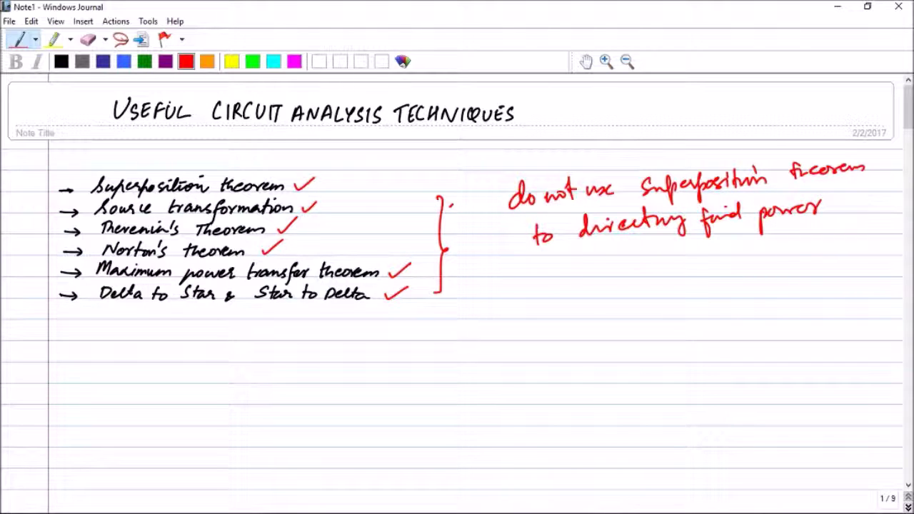
Handwrite the expression (i_sup)²R in red below the warning note
{"action": "left_click_drag", "start_coordinate": [528, 289], "coordinate": [532, 307]}
{"action": "left_click", "coordinate": [530, 283]}
{"action": "mouse_move", "coordinate": [556, 323]}
{"action": "left_mouse_down"}
{"action": "mouse_move", "coordinate": [544, 338]}
{"action": "mouse_move", "coordinate": [566, 327]}
{"action": "left_mouse_up"}
{"action": "mouse_move", "coordinate": [565, 325]}
{"action": "left_mouse_down"}
{"action": "mouse_move", "coordinate": [564, 349]}
{"action": "mouse_move", "coordinate": [570, 337]}
{"action": "left_mouse_up"}
{"action": "left_click_drag", "start_coordinate": [562, 268], "coordinate": [580, 279]}
{"action": "mouse_move", "coordinate": [595, 308]}
{"action": "left_mouse_down"}
{"action": "mouse_move", "coordinate": [604, 288]}
{"action": "mouse_move", "coordinate": [614, 308]}
{"action": "left_mouse_up"}
{"action": "left_click_drag", "start_coordinate": [621, 275], "coordinate": [624, 317]}
{"action": "left_click_drag", "start_coordinate": [505, 274], "coordinate": [511, 322]}
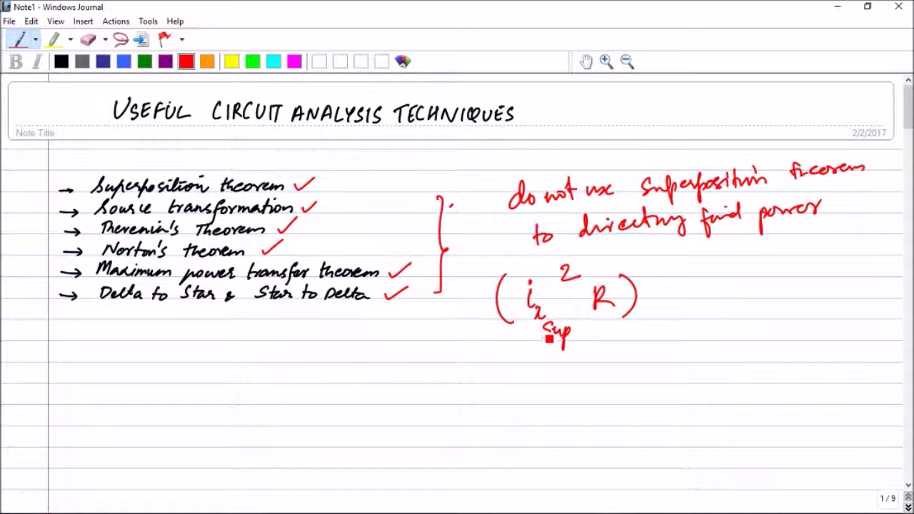
Write the red equation P3V + P3A = P3Ω beneath the power expression
{"action": "mouse_move", "coordinate": [534, 369]}
{"action": "left_mouse_down"}
{"action": "mouse_move", "coordinate": [536, 409]}
{"action": "mouse_move", "coordinate": [537, 390]}
{"action": "mouse_move", "coordinate": [541, 419]}
{"action": "mouse_move", "coordinate": [561, 413]}
{"action": "mouse_move", "coordinate": [566, 421]}
{"action": "left_mouse_up"}
{"action": "mouse_move", "coordinate": [520, 407]}
{"action": "left_mouse_down"}
{"action": "mouse_move", "coordinate": [568, 392]}
{"action": "mouse_move", "coordinate": [600, 367]}
{"action": "left_mouse_up"}
{"action": "mouse_move", "coordinate": [605, 383]}
{"action": "left_mouse_down"}
{"action": "mouse_move", "coordinate": [614, 389]}
{"action": "mouse_move", "coordinate": [605, 403]}
{"action": "left_mouse_up"}
{"action": "mouse_move", "coordinate": [620, 379]}
{"action": "left_mouse_down"}
{"action": "mouse_move", "coordinate": [624, 393]}
{"action": "mouse_move", "coordinate": [631, 377]}
{"action": "mouse_move", "coordinate": [674, 356]}
{"action": "left_mouse_up"}
{"action": "left_click_drag", "start_coordinate": [664, 348], "coordinate": [662, 370]}
{"action": "mouse_move", "coordinate": [684, 334]}
{"action": "left_mouse_down"}
{"action": "mouse_move", "coordinate": [686, 364]}
{"action": "mouse_move", "coordinate": [687, 351]}
{"action": "mouse_move", "coordinate": [708, 372]}
{"action": "mouse_move", "coordinate": [701, 381]}
{"action": "left_mouse_up"}
{"action": "left_click_drag", "start_coordinate": [711, 382], "coordinate": [724, 372]}
{"action": "left_click_drag", "start_coordinate": [740, 328], "coordinate": [753, 325]}
{"action": "left_click_drag", "start_coordinate": [741, 335], "coordinate": [769, 341]}
{"action": "mouse_move", "coordinate": [765, 313]}
{"action": "left_mouse_down"}
{"action": "mouse_move", "coordinate": [785, 349]}
{"action": "mouse_move", "coordinate": [808, 335]}
{"action": "mouse_move", "coordinate": [826, 340]}
{"action": "left_mouse_up"}
{"action": "left_click_drag", "start_coordinate": [653, 411], "coordinate": [655, 457]}
Sketch a 3V voltage source with leads, wires and resistors below the equation
{"action": "mouse_move", "coordinate": [652, 437]}
{"action": "left_mouse_down"}
{"action": "mouse_move", "coordinate": [665, 450]}
{"action": "mouse_move", "coordinate": [665, 436]}
{"action": "mouse_move", "coordinate": [656, 443]}
{"action": "left_mouse_up"}
{"action": "left_click_drag", "start_coordinate": [649, 435], "coordinate": [648, 450]}
{"action": "left_click_drag", "start_coordinate": [641, 453], "coordinate": [657, 453]}
{"action": "mouse_move", "coordinate": [588, 438]}
{"action": "left_mouse_down"}
{"action": "mouse_move", "coordinate": [596, 443]}
{"action": "mouse_move", "coordinate": [589, 452]}
{"action": "left_mouse_up"}
{"action": "left_click_drag", "start_coordinate": [600, 441], "coordinate": [609, 440]}
{"action": "left_click_drag", "start_coordinate": [653, 463], "coordinate": [653, 490]}
{"action": "mouse_move", "coordinate": [653, 428]}
{"action": "left_mouse_down"}
{"action": "mouse_move", "coordinate": [674, 409]}
{"action": "mouse_move", "coordinate": [718, 411]}
{"action": "mouse_move", "coordinate": [735, 484]}
{"action": "mouse_move", "coordinate": [652, 487]}
{"action": "left_mouse_up"}
{"action": "mouse_move", "coordinate": [714, 413]}
{"action": "left_mouse_down"}
{"action": "mouse_move", "coordinate": [775, 408]}
{"action": "mouse_move", "coordinate": [773, 428]}
{"action": "left_mouse_up"}
Add a 2A current source, +/− polarity marks and a 10Ω label to the middle resistor
{"action": "mouse_move", "coordinate": [773, 427]}
{"action": "left_mouse_down"}
{"action": "mouse_move", "coordinate": [787, 448]}
{"action": "mouse_move", "coordinate": [810, 432]}
{"action": "mouse_move", "coordinate": [781, 483]}
{"action": "mouse_move", "coordinate": [732, 484]}
{"action": "left_mouse_up"}
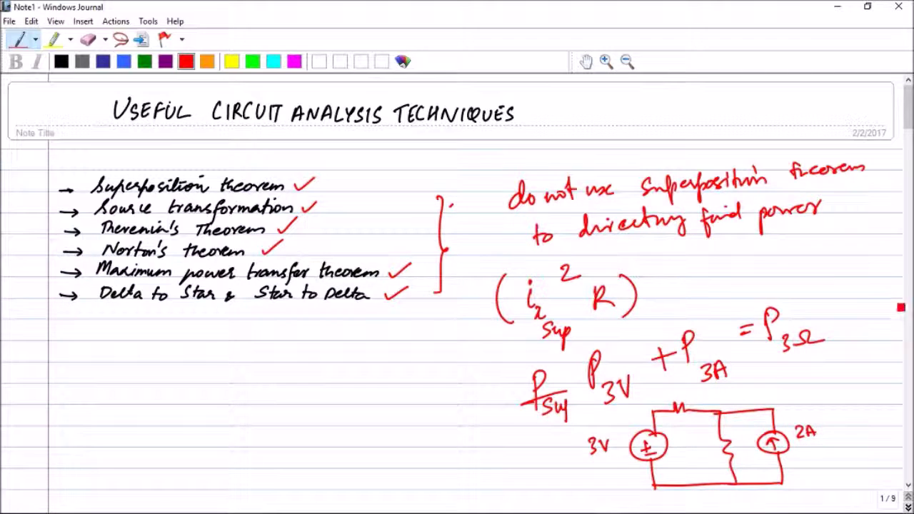
{"action": "left_click_drag", "start_coordinate": [700, 429], "coordinate": [708, 429]}
{"action": "left_click_drag", "start_coordinate": [704, 425], "coordinate": [704, 433]}
{"action": "mouse_move", "coordinate": [706, 470]}
{"action": "left_mouse_down"}
{"action": "mouse_move", "coordinate": [714, 470]}
{"action": "mouse_move", "coordinate": [698, 457]}
{"action": "left_mouse_up"}
{"action": "left_click_drag", "start_coordinate": [704, 446], "coordinate": [703, 447]}
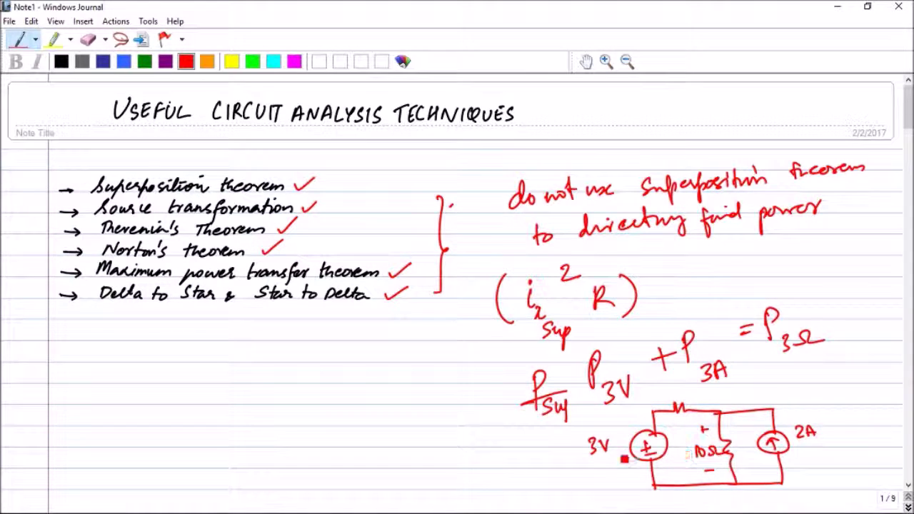
Mark the current i through the 10Ω resistor and underline and circle the 3V and 2A labels
{"action": "mouse_move", "coordinate": [610, 455]}
{"action": "left_mouse_down"}
{"action": "mouse_move", "coordinate": [571, 477]}
{"action": "mouse_move", "coordinate": [617, 452]}
{"action": "left_mouse_up"}
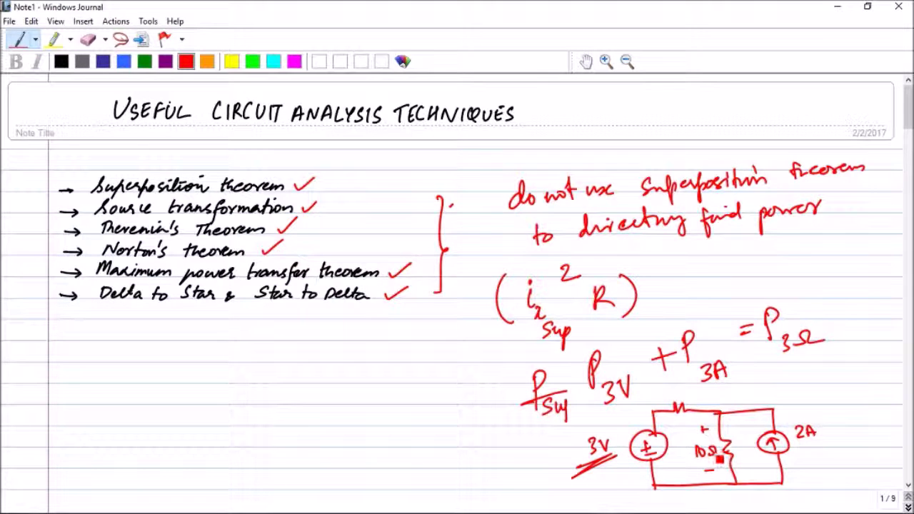
{"action": "mouse_move", "coordinate": [771, 451]}
{"action": "left_mouse_down"}
{"action": "mouse_move", "coordinate": [771, 434]}
{"action": "mouse_move", "coordinate": [825, 443]}
{"action": "left_mouse_up"}
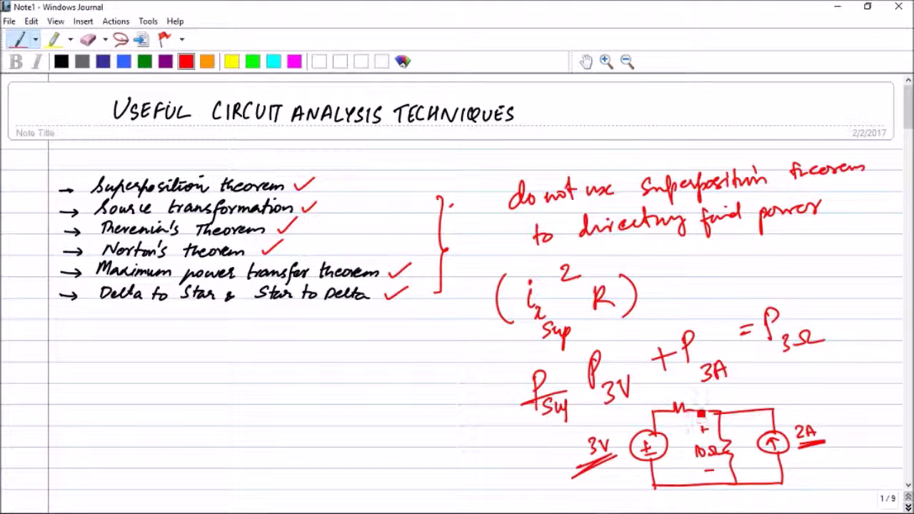
{"action": "mouse_move", "coordinate": [719, 415]}
{"action": "left_mouse_down"}
{"action": "mouse_move", "coordinate": [719, 433]}
{"action": "mouse_move", "coordinate": [725, 423]}
{"action": "mouse_move", "coordinate": [733, 433]}
{"action": "left_mouse_up"}
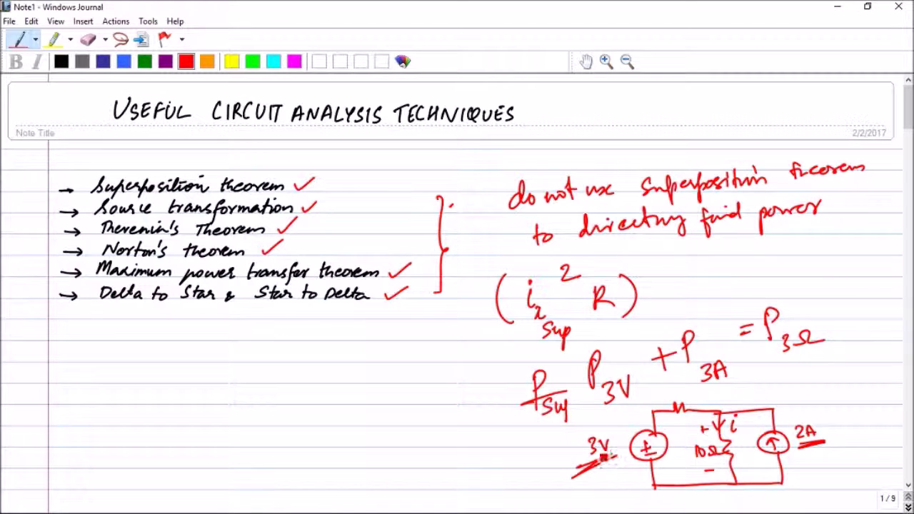
{"action": "left_click_drag", "start_coordinate": [600, 423], "coordinate": [623, 430]}
{"action": "mouse_move", "coordinate": [805, 412]}
{"action": "left_mouse_down"}
{"action": "mouse_move", "coordinate": [792, 442]}
{"action": "mouse_move", "coordinate": [806, 410]}
{"action": "left_mouse_up"}
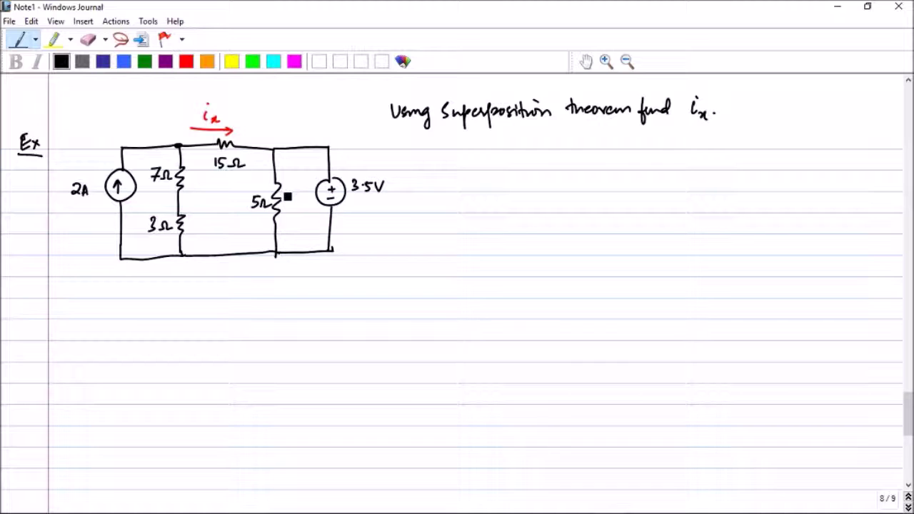
Double-underline ix, then underline the 2A and 3.5V source values in green ink
{"action": "left_click_drag", "start_coordinate": [684, 124], "coordinate": [711, 128]}
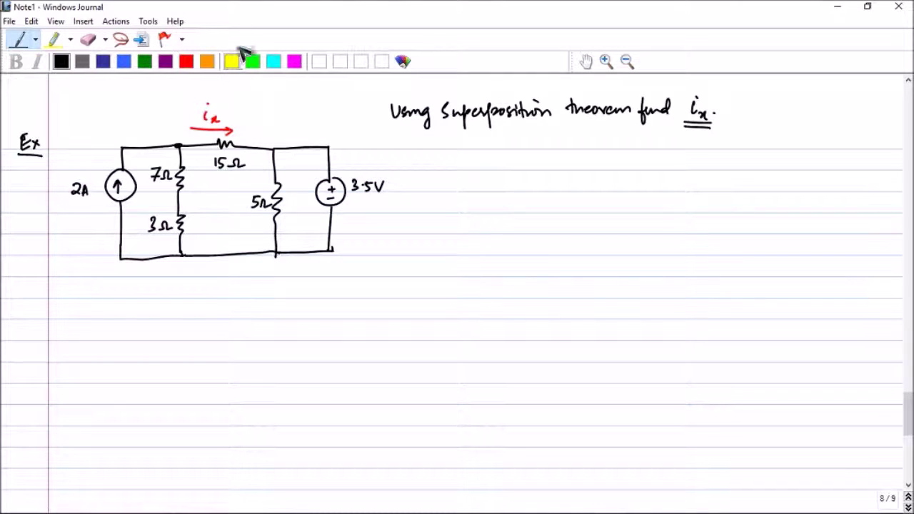
{"action": "left_click", "coordinate": [254, 62]}
{"action": "left_click_drag", "start_coordinate": [64, 203], "coordinate": [90, 201]}
{"action": "left_click_drag", "start_coordinate": [357, 201], "coordinate": [384, 199]}
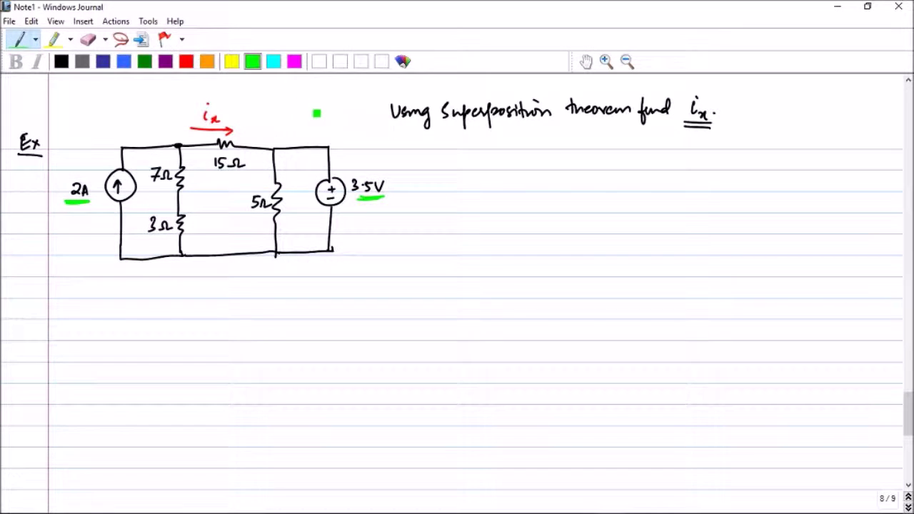
{"action": "left_click", "coordinate": [274, 63]}
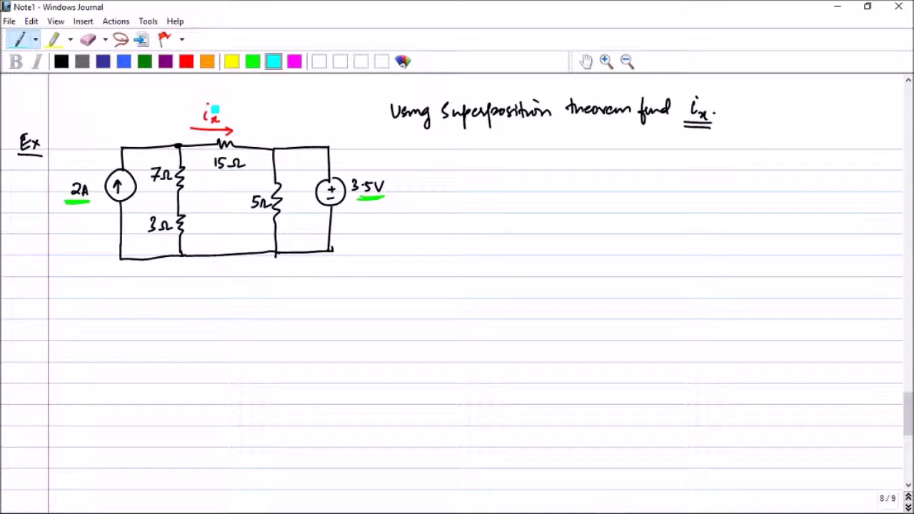
{"action": "left_click", "coordinate": [255, 62]}
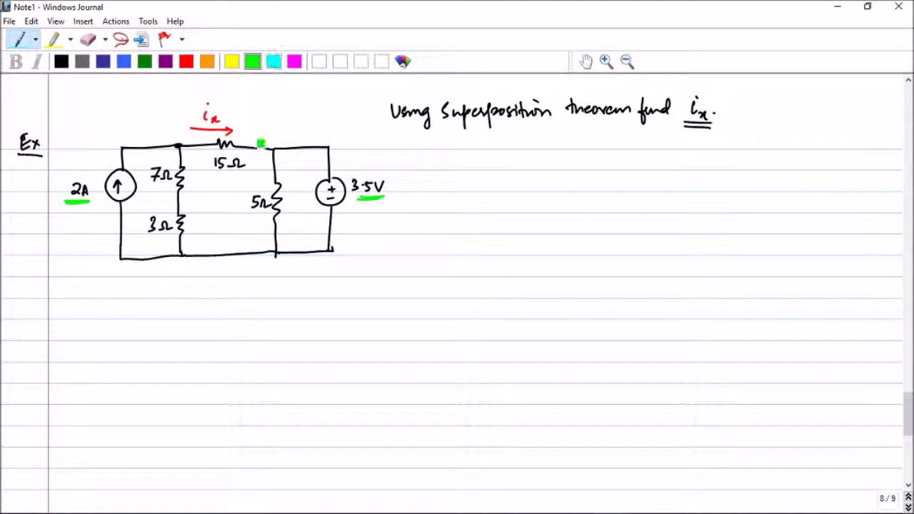
Draw green current arrows in the circuit and label them ix2A and ix3.5V
{"action": "mouse_move", "coordinate": [205, 174]}
{"action": "left_mouse_down"}
{"action": "mouse_move", "coordinate": [227, 170]}
{"action": "mouse_move", "coordinate": [205, 189]}
{"action": "mouse_move", "coordinate": [233, 195]}
{"action": "left_mouse_up"}
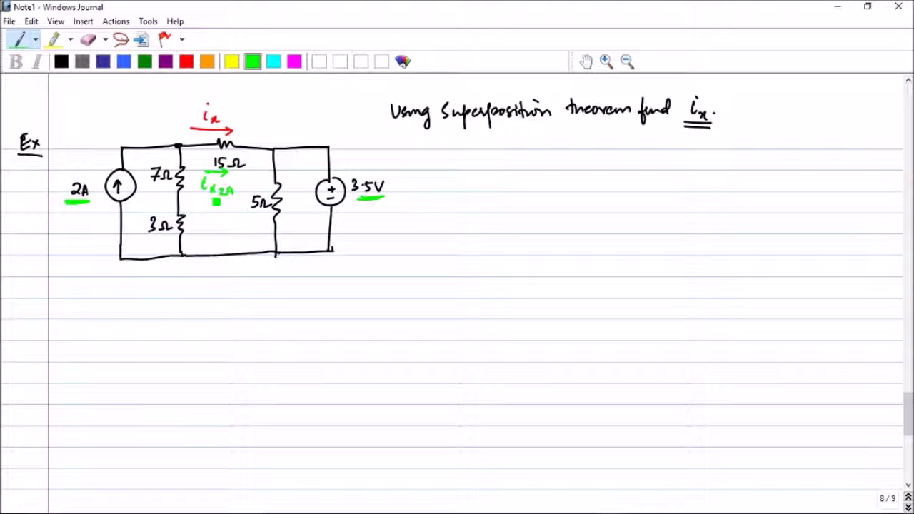
{"action": "left_click_drag", "start_coordinate": [193, 99], "coordinate": [224, 99]}
{"action": "mouse_move", "coordinate": [167, 85]}
{"action": "left_mouse_down"}
{"action": "mouse_move", "coordinate": [181, 95]}
{"action": "mouse_move", "coordinate": [205, 82]}
{"action": "left_mouse_up"}
{"action": "left_click_drag", "start_coordinate": [207, 80], "coordinate": [216, 80]}
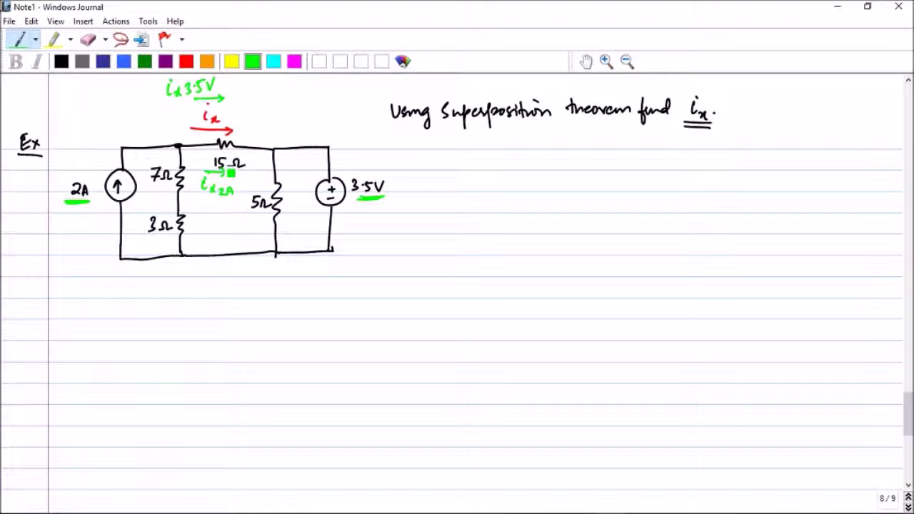
Handwrite the red equation ix = ix2A + ix3.5V beside the circuit
{"action": "left_click", "coordinate": [190, 62]}
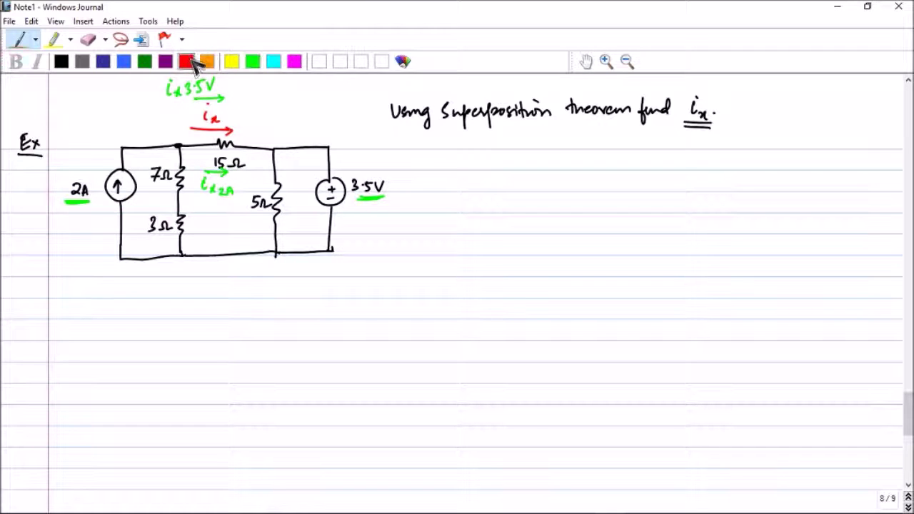
{"action": "mouse_move", "coordinate": [484, 157]}
{"action": "left_mouse_down"}
{"action": "mouse_move", "coordinate": [485, 166]}
{"action": "mouse_move", "coordinate": [543, 169]}
{"action": "left_mouse_up"}
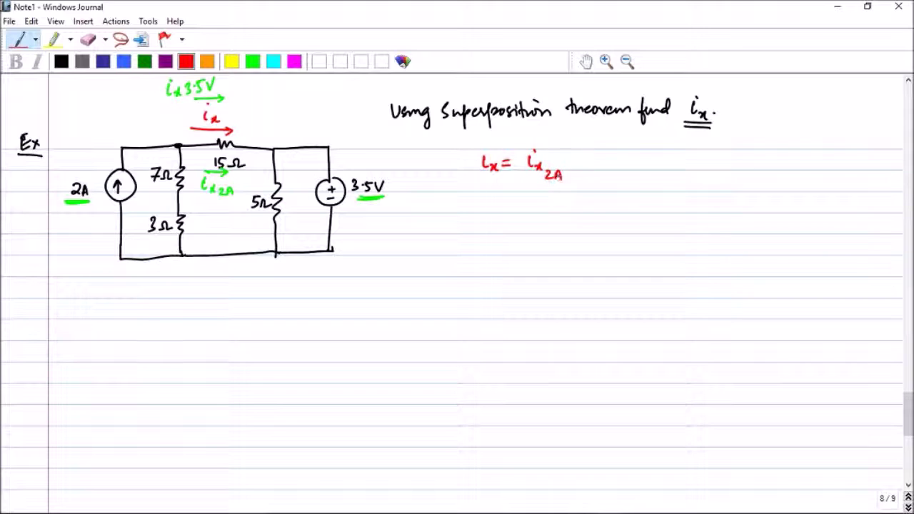
{"action": "left_click_drag", "start_coordinate": [599, 158], "coordinate": [614, 171]}
{"action": "left_click", "coordinate": [600, 152]}
{"action": "mouse_move", "coordinate": [614, 163]}
{"action": "left_mouse_down"}
{"action": "mouse_move", "coordinate": [606, 172]}
{"action": "mouse_move", "coordinate": [640, 179]}
{"action": "left_mouse_up"}
{"action": "left_click", "coordinate": [631, 176]}
{"action": "left_click_drag", "start_coordinate": [644, 170], "coordinate": [651, 170]}
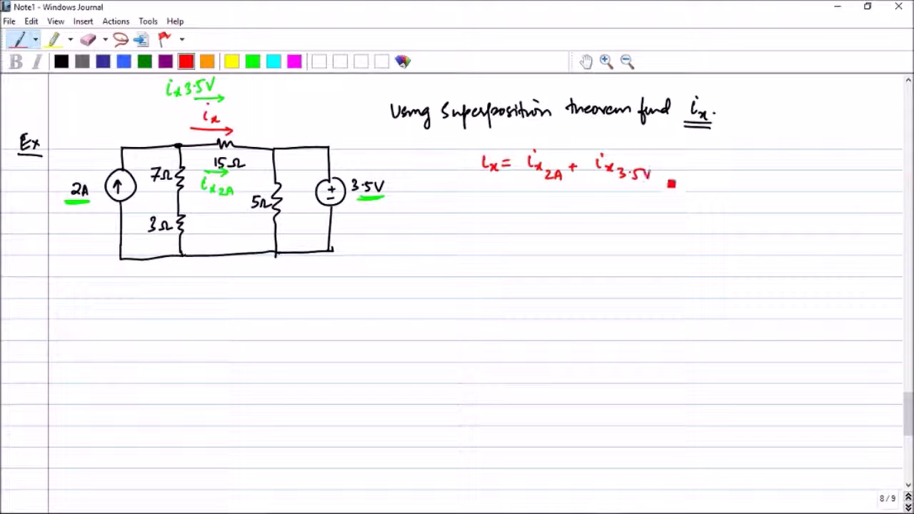